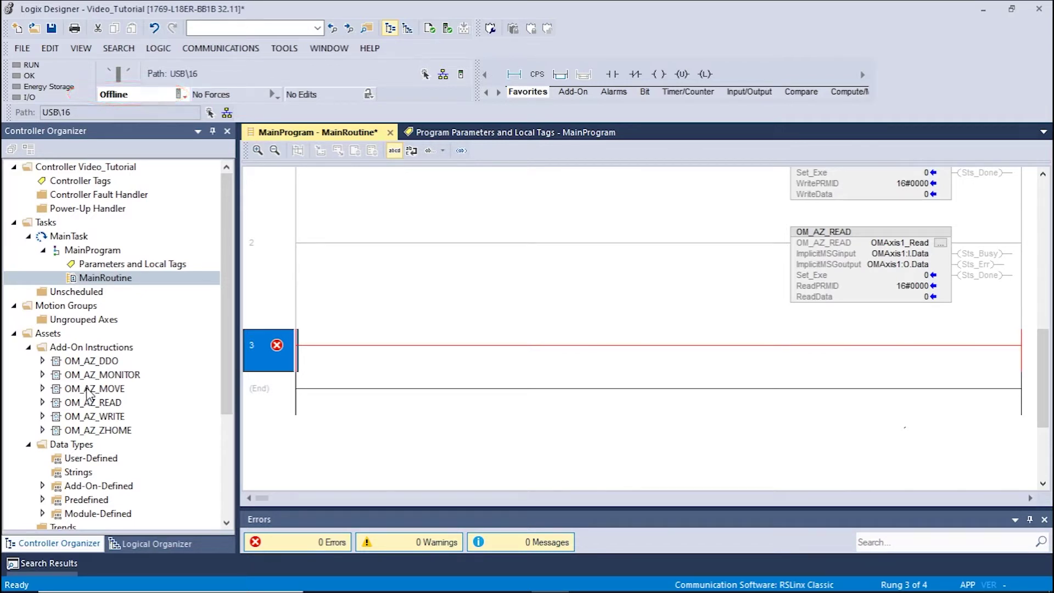
- Place OM_AZ_MOVE on rung 3 and create its new OMAxis1_Move tag
{"action": "left_click_drag", "start_coordinate": [89, 388], "coordinate": [321, 354]}
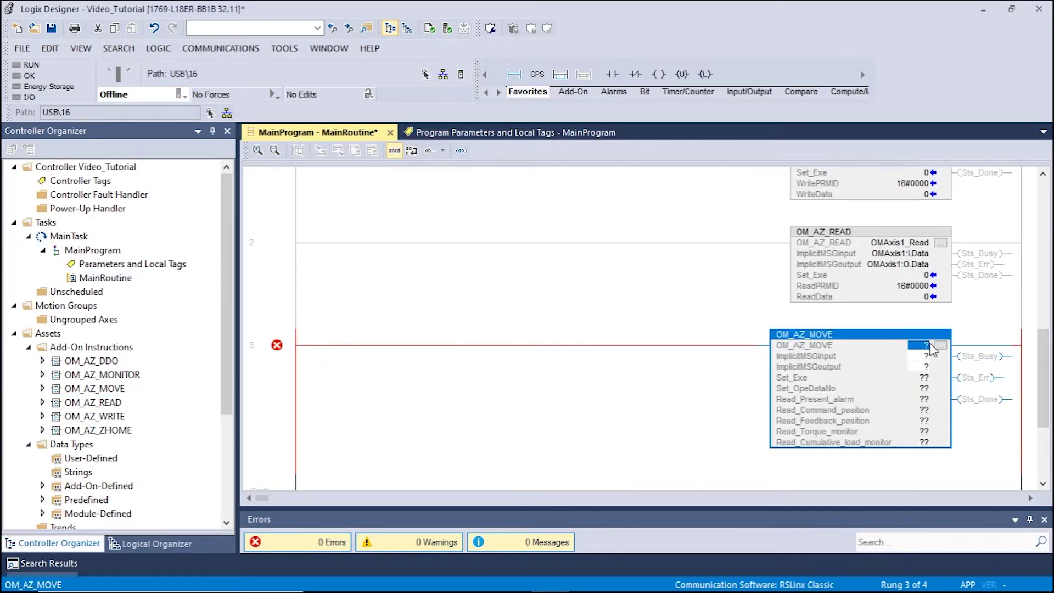
{"action": "double_click", "coordinate": [923, 344]}
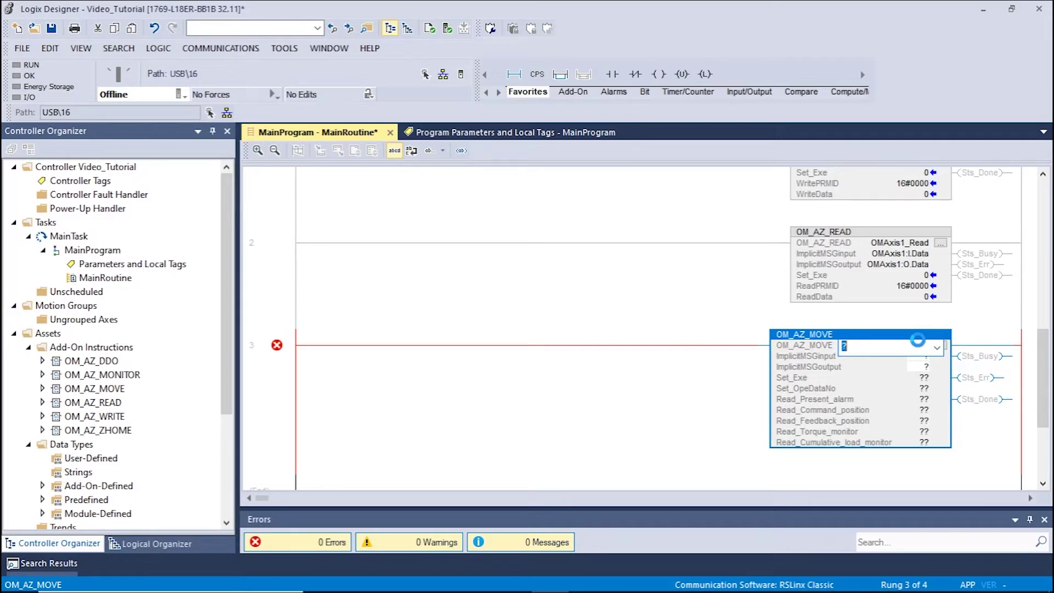
{"action": "type", "text": "OMAxis1"}
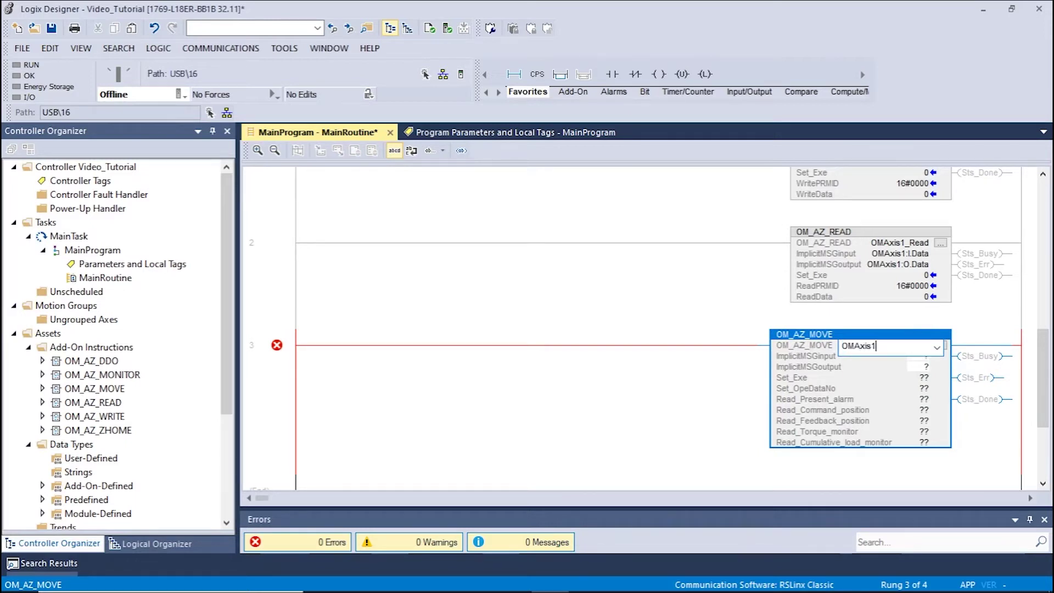
{"action": "type", "text": "_Move"}
{"action": "key", "text": "Return"}
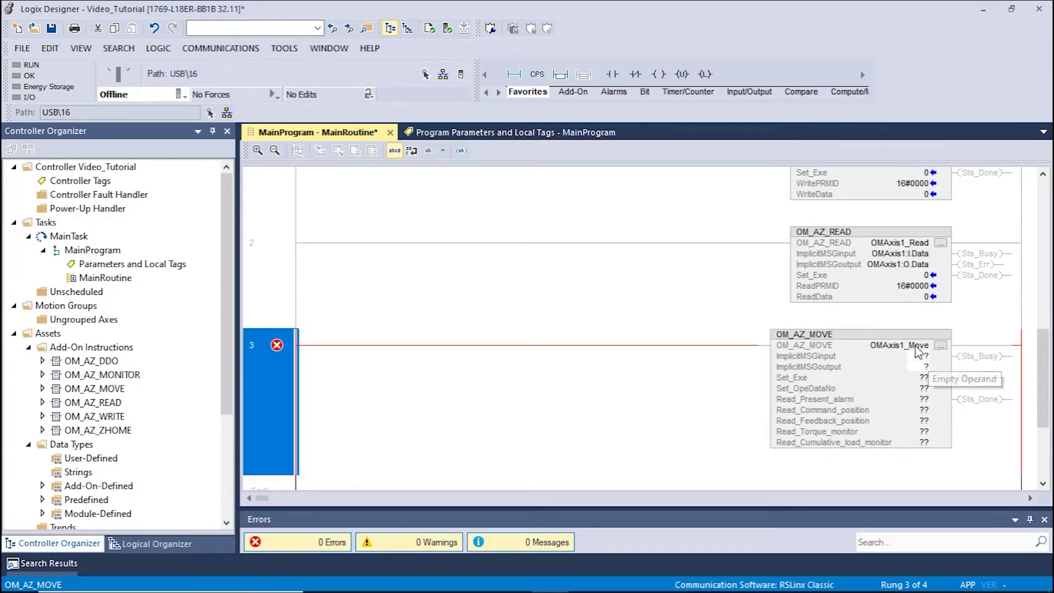
{"action": "right_click", "coordinate": [900, 346]}
{"action": "left_click", "coordinate": [945, 43]}
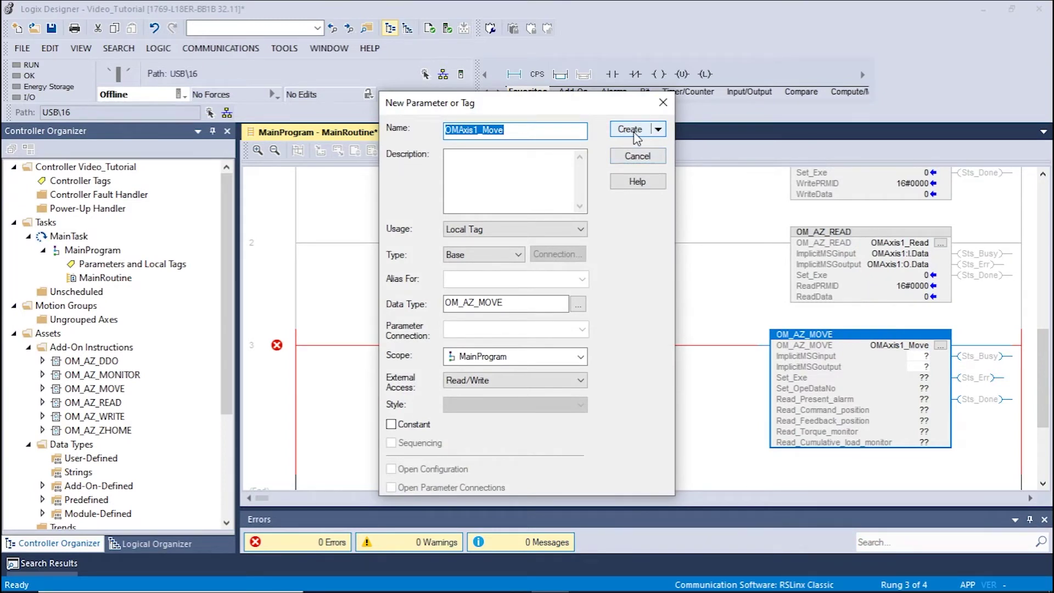
{"action": "left_click", "coordinate": [630, 129]}
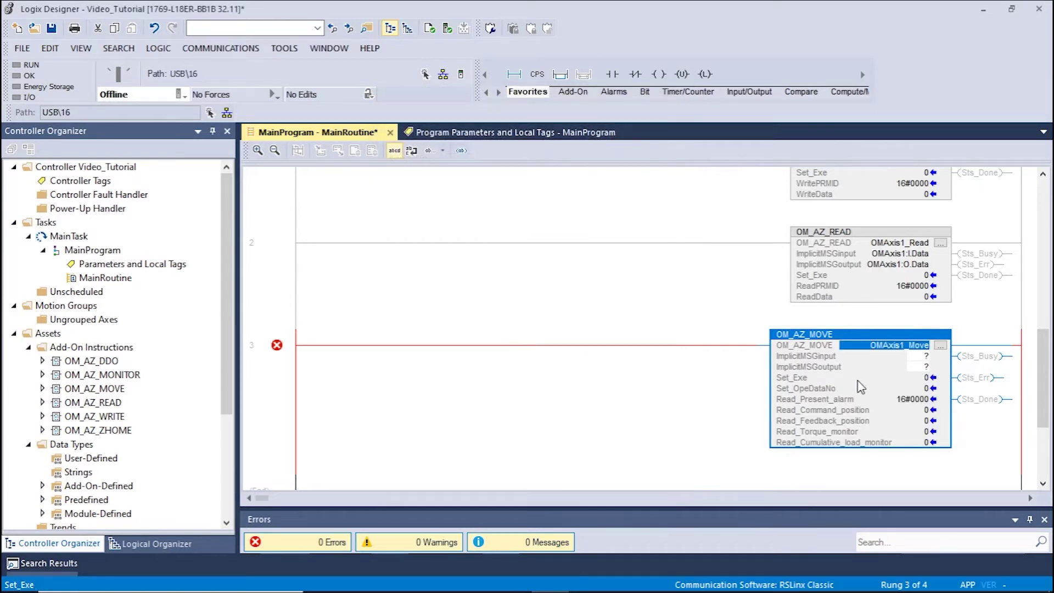
- Assign OMAxis1:I.Data as the OM_AZ_MOVE ImplicitMSGinput operand
{"action": "double_click", "coordinate": [921, 356]}
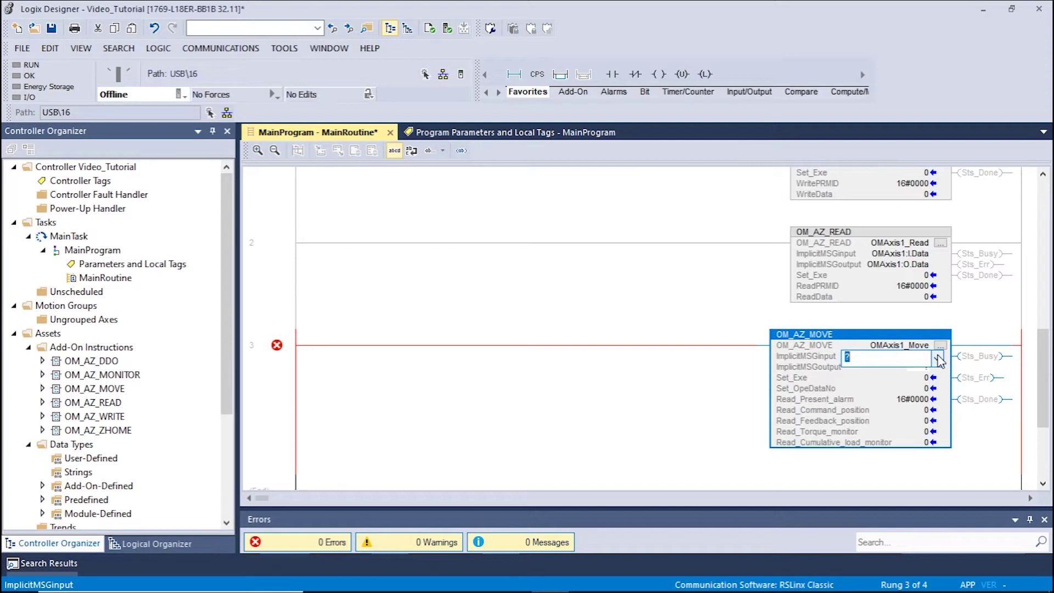
{"action": "left_click", "coordinate": [939, 359]}
{"action": "left_click", "coordinate": [722, 459]}
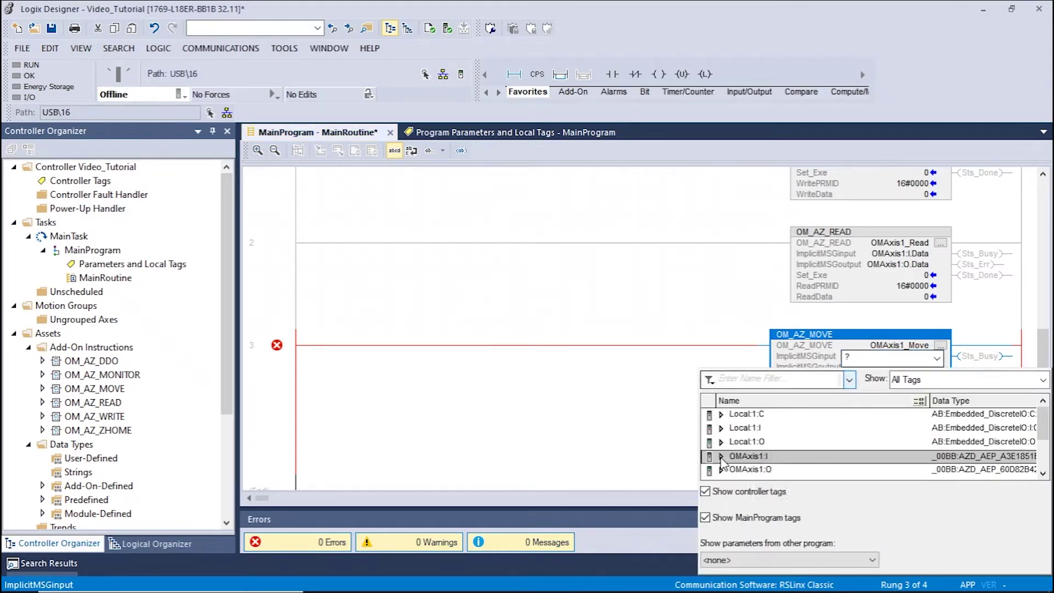
{"action": "double_click", "coordinate": [766, 455]}
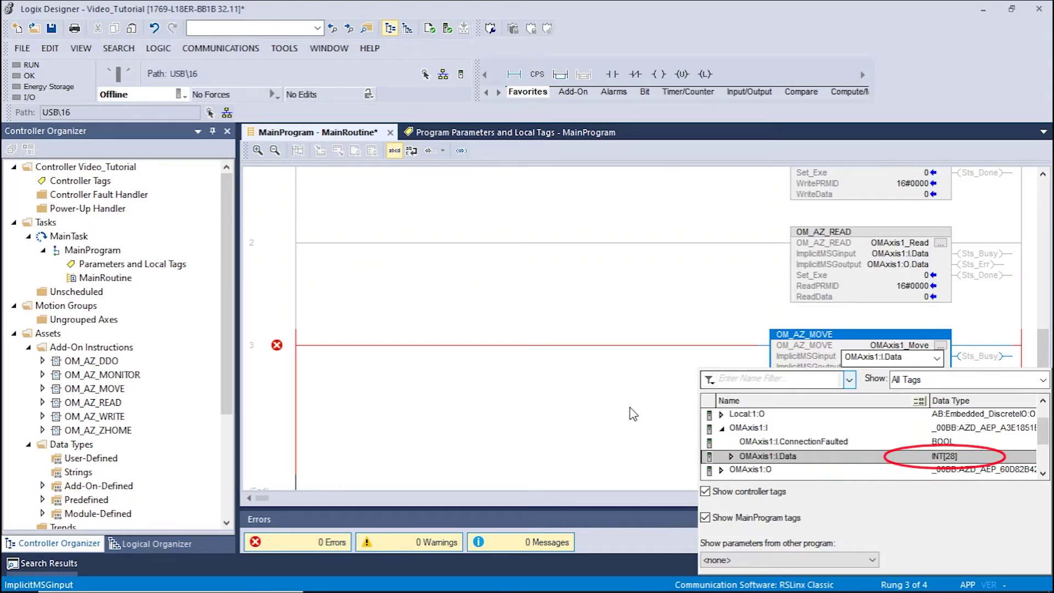
{"action": "key", "text": "Return"}
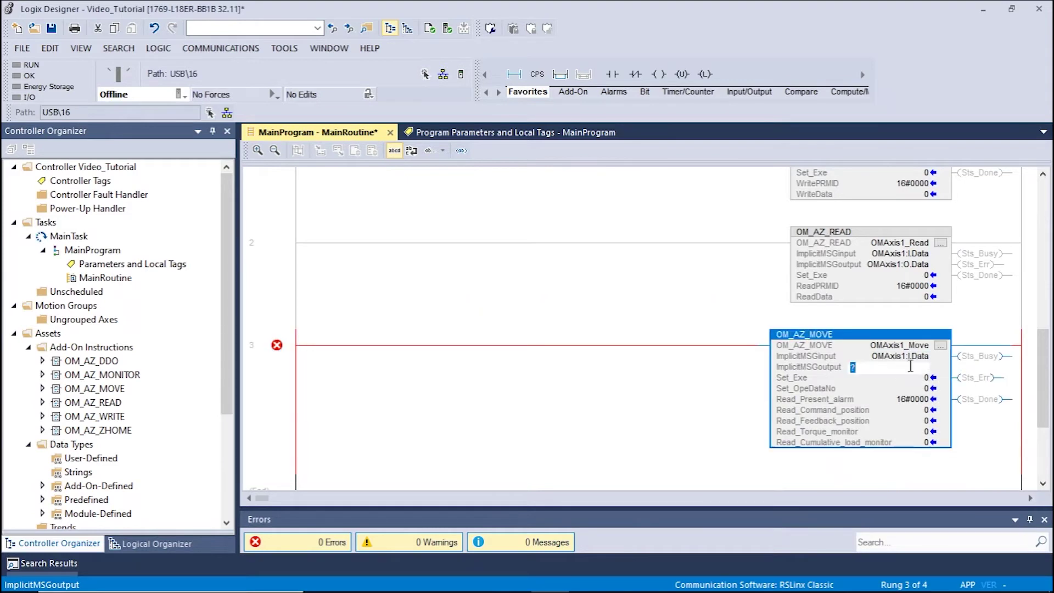
- Assign OMAxis1:O.Data as the ImplicitMSGoutput operand
{"action": "double_click", "coordinate": [913, 367]}
{"action": "left_click", "coordinate": [937, 369]}
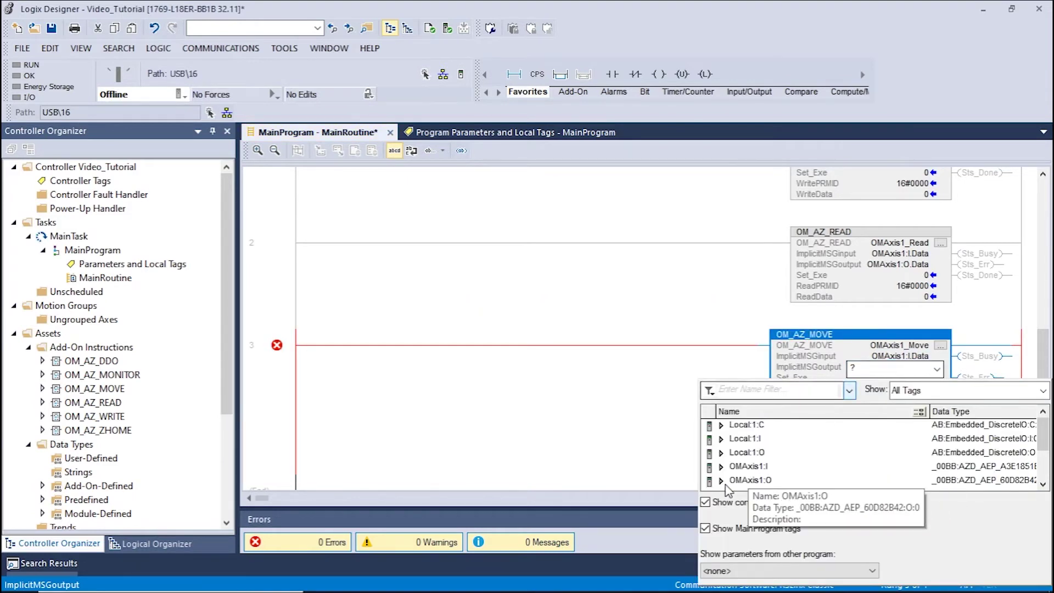
{"action": "left_click", "coordinate": [750, 479]}
{"action": "left_click", "coordinate": [721, 438]}
{"action": "left_click", "coordinate": [770, 452]}
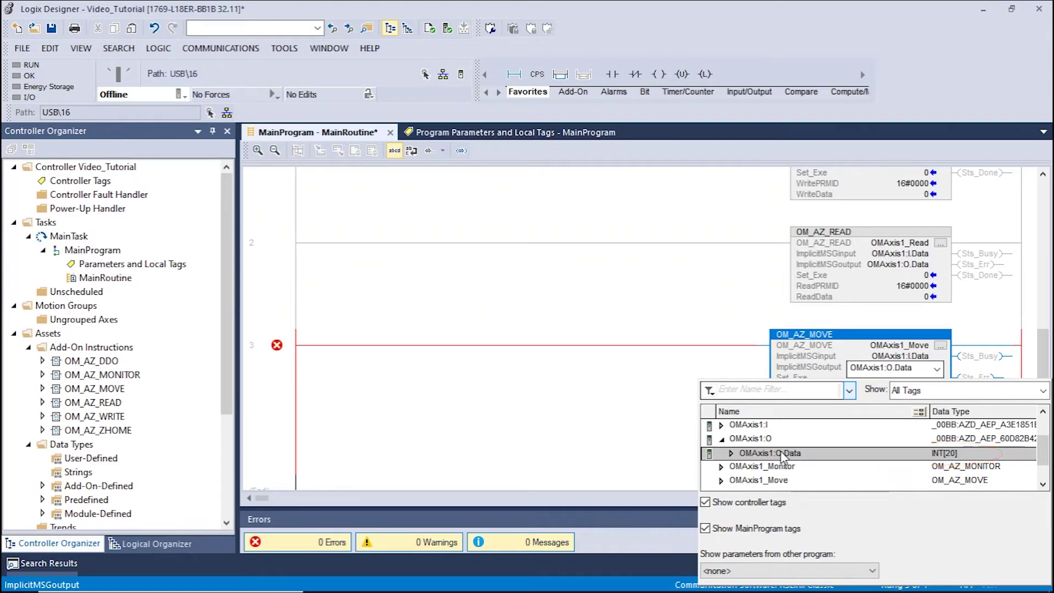
{"action": "left_click", "coordinate": [659, 443]}
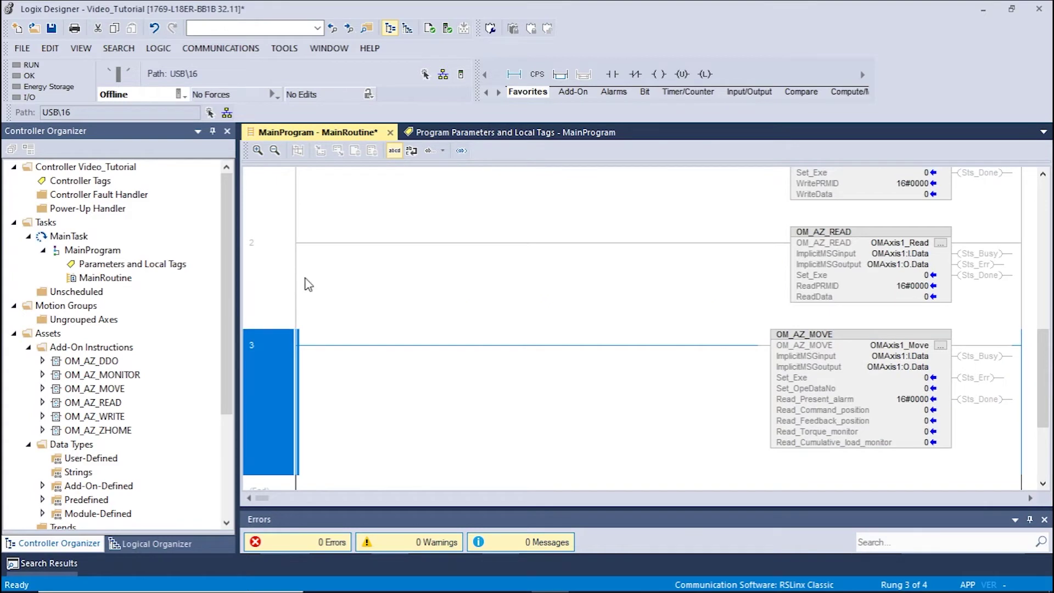
- Download the project to the CompactLogix controller and return it to Remote Run
{"action": "left_click", "coordinate": [180, 94]}
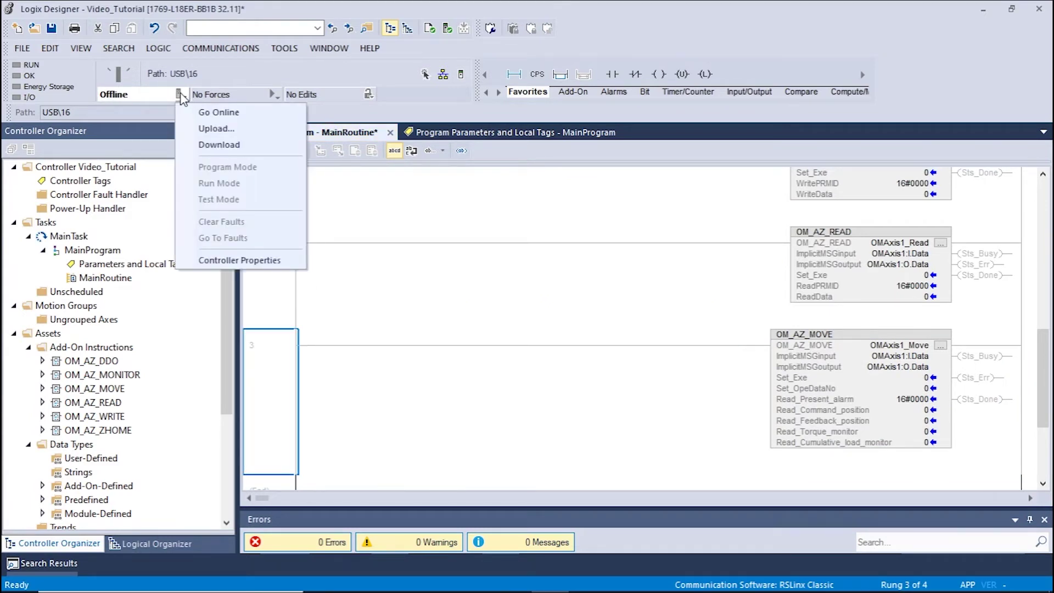
{"action": "left_click", "coordinate": [219, 144]}
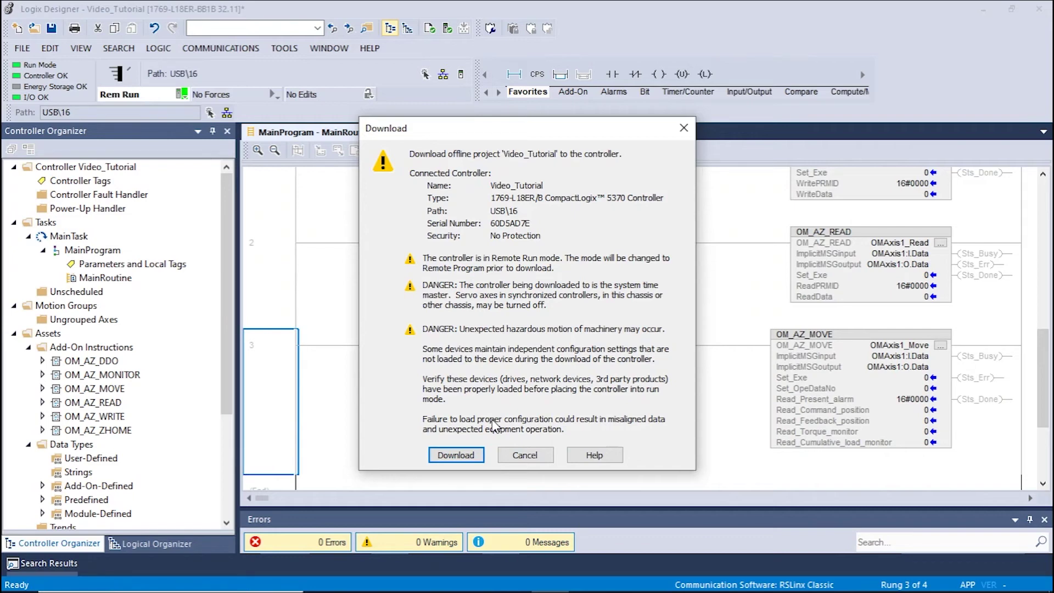
{"action": "left_click", "coordinate": [456, 455]}
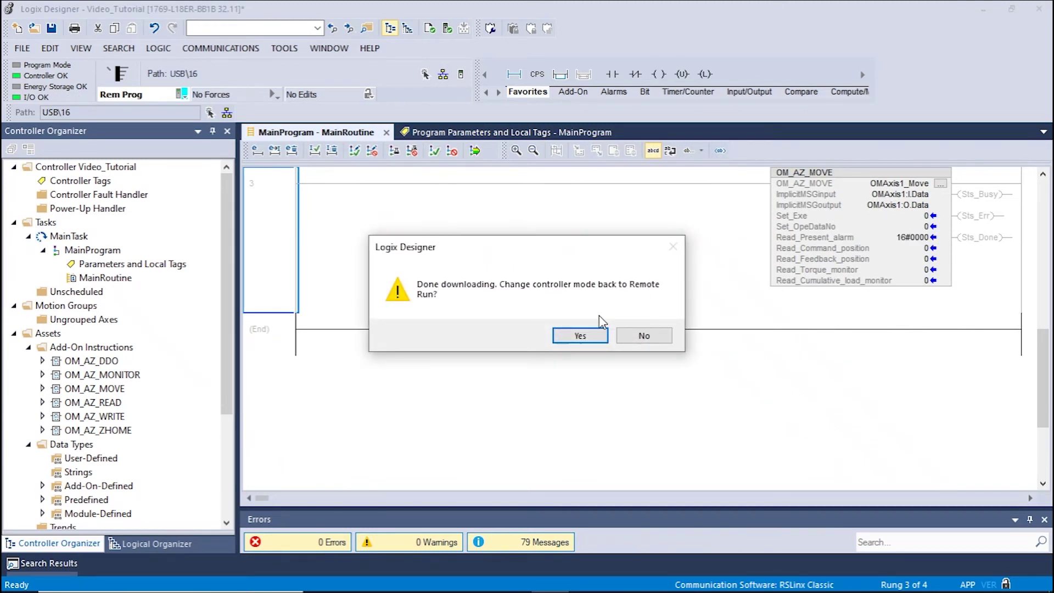
{"action": "left_click", "coordinate": [580, 335]}
{"action": "scroll", "coordinate": [689, 346], "scroll_direction": "up", "scroll_amount": 3}
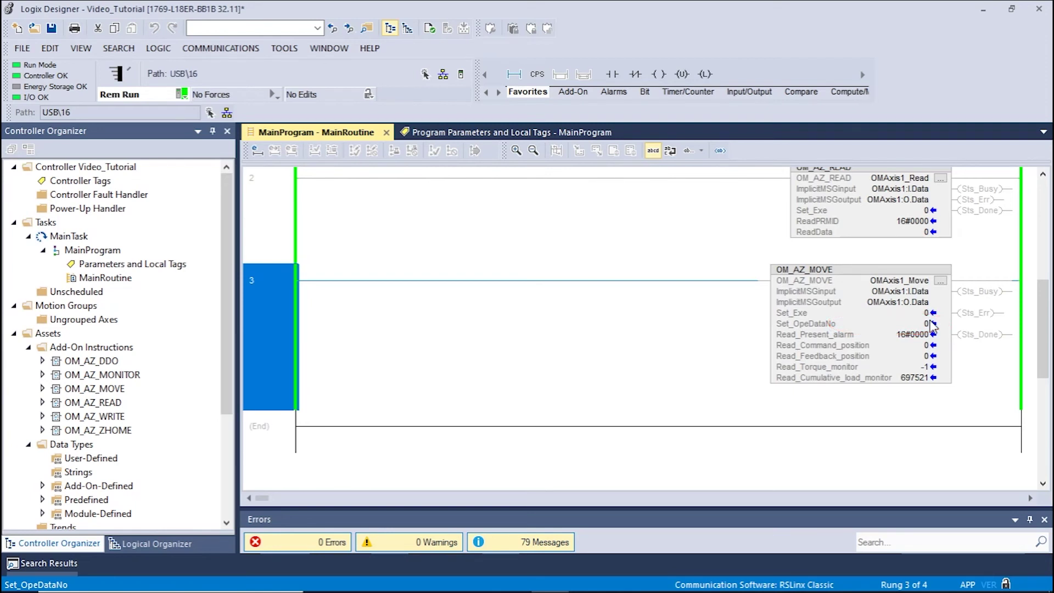
- Set OM_AZ_MOVE's Set_Exe value to 1 to start the motor move
{"action": "left_click", "coordinate": [928, 313]}
{"action": "type", "text": "1"}
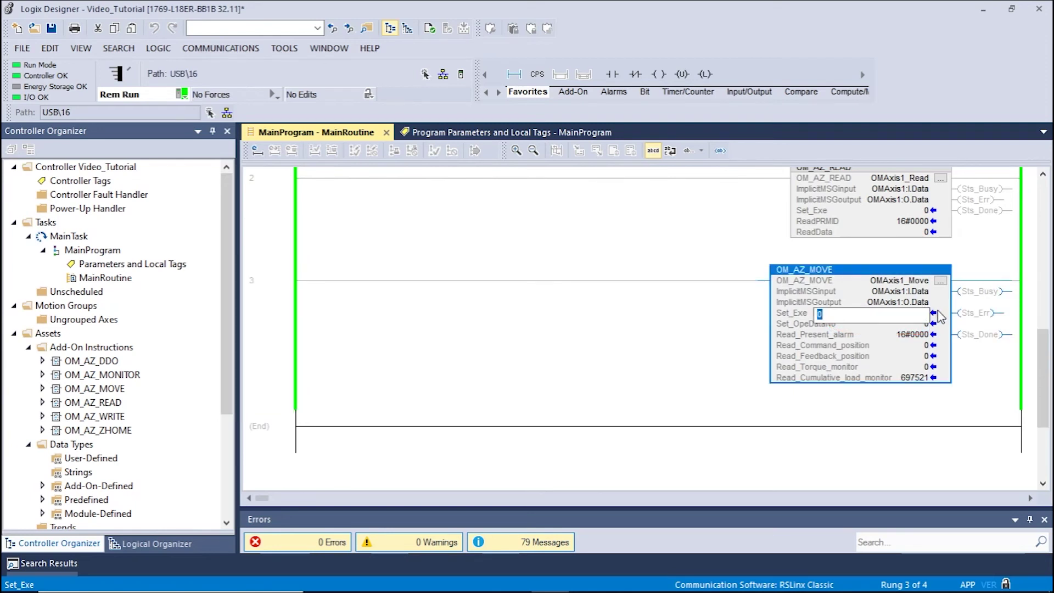
{"action": "key", "text": "Return"}
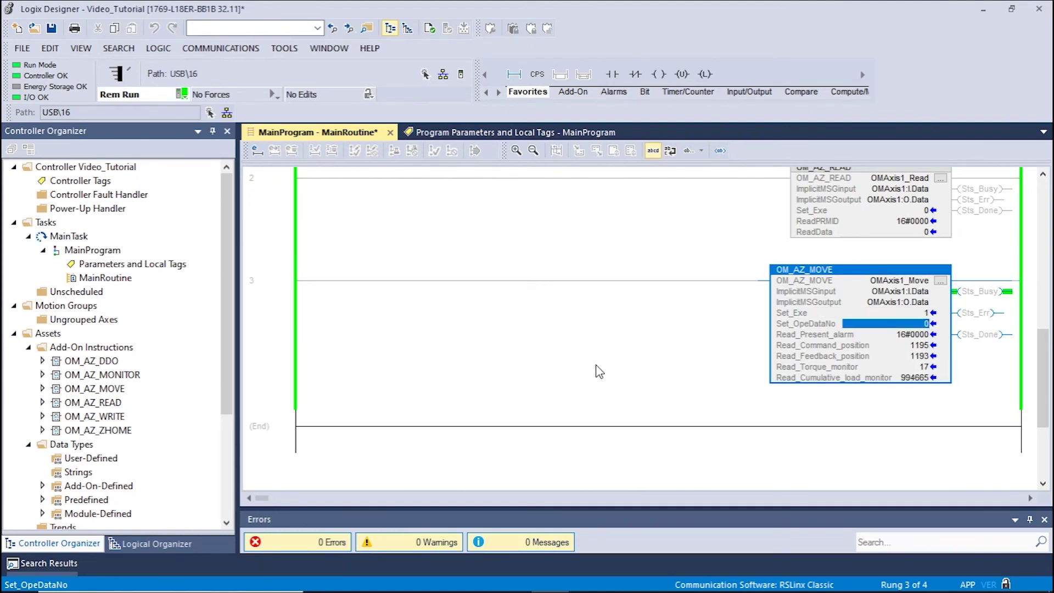